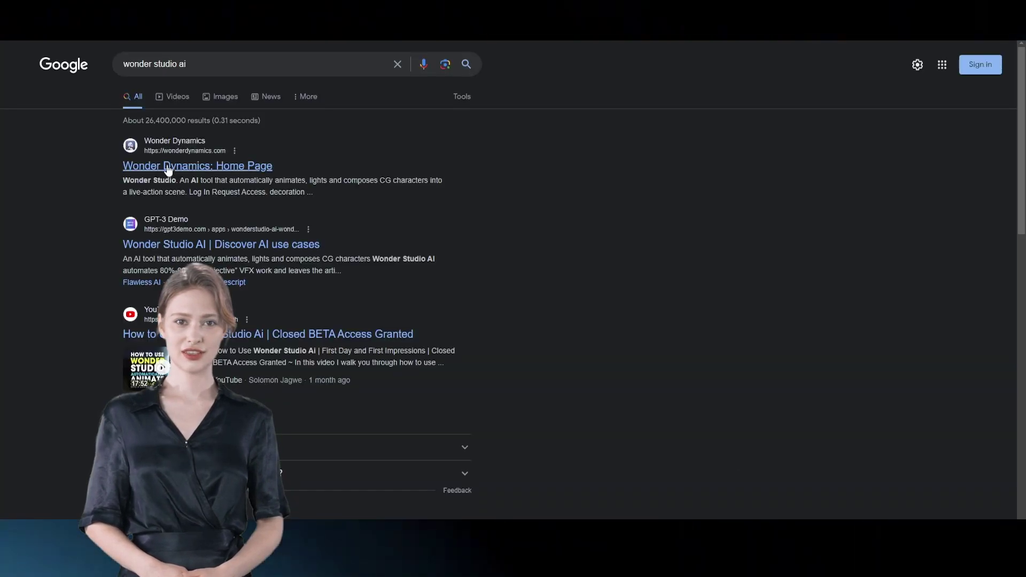
- Open the Wonder Dynamics site and reach its sign-in page to create an account
left_click(167, 165)
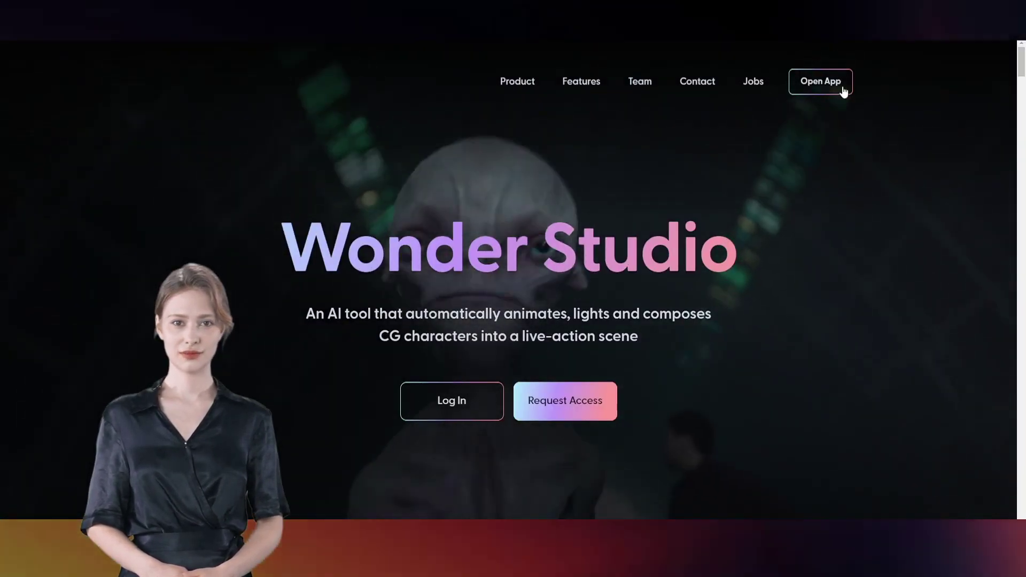
left_click(452, 401)
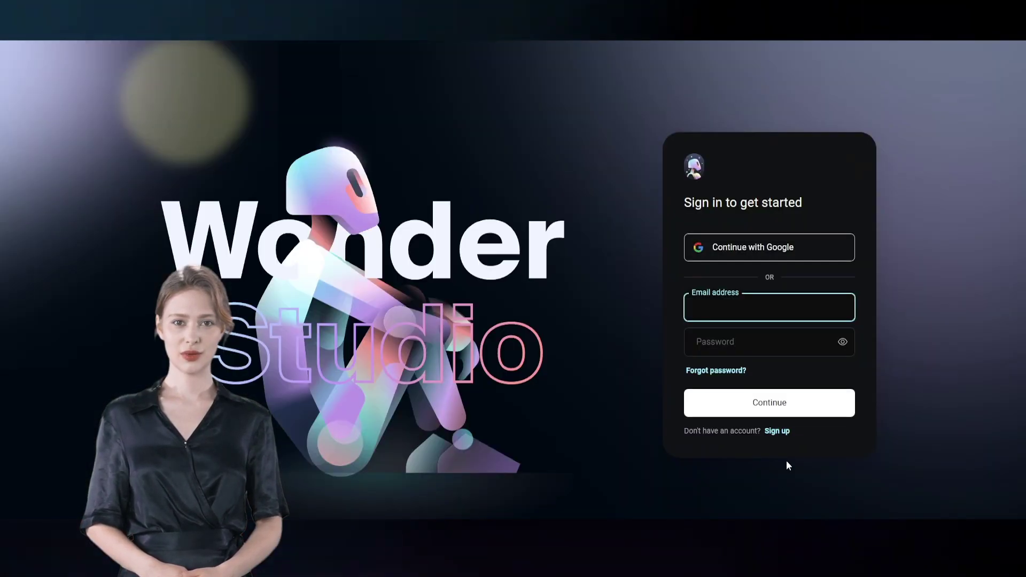
left_click(777, 430)
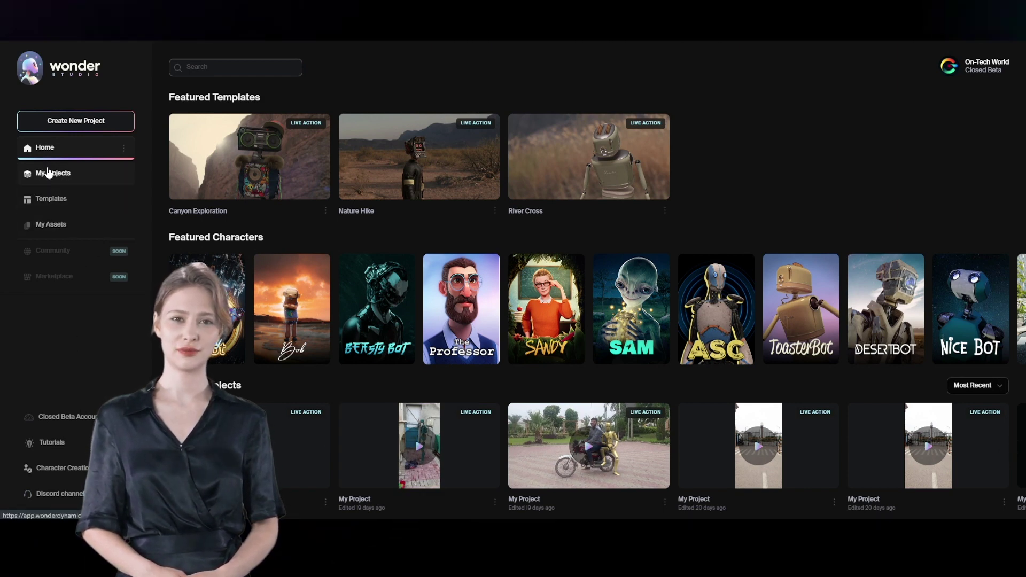
- Browse My Projects, Templates and My Assets, then start a Live Action Easy project
left_click(49, 173)
left_click(50, 200)
left_click(53, 225)
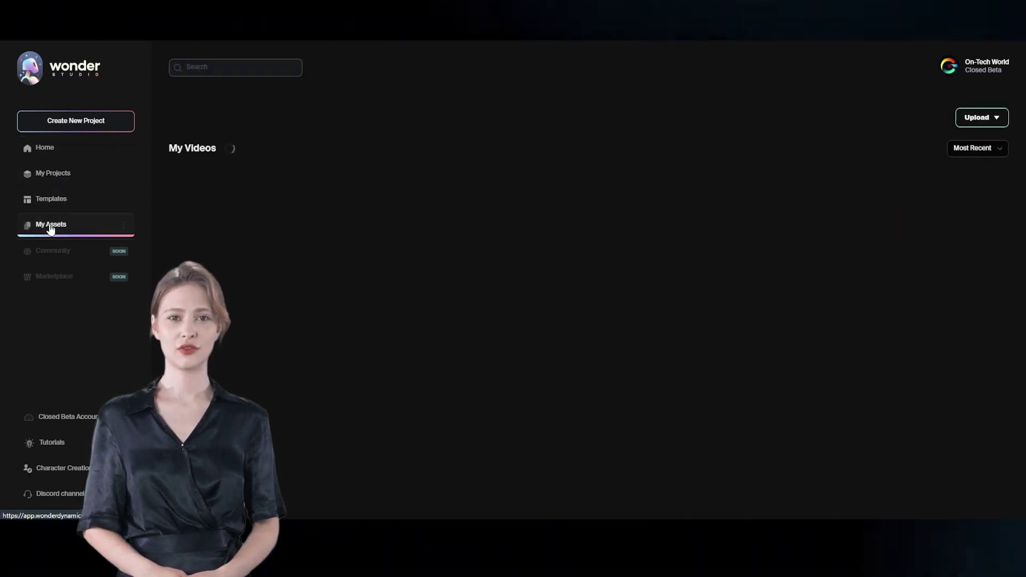
left_click(77, 148)
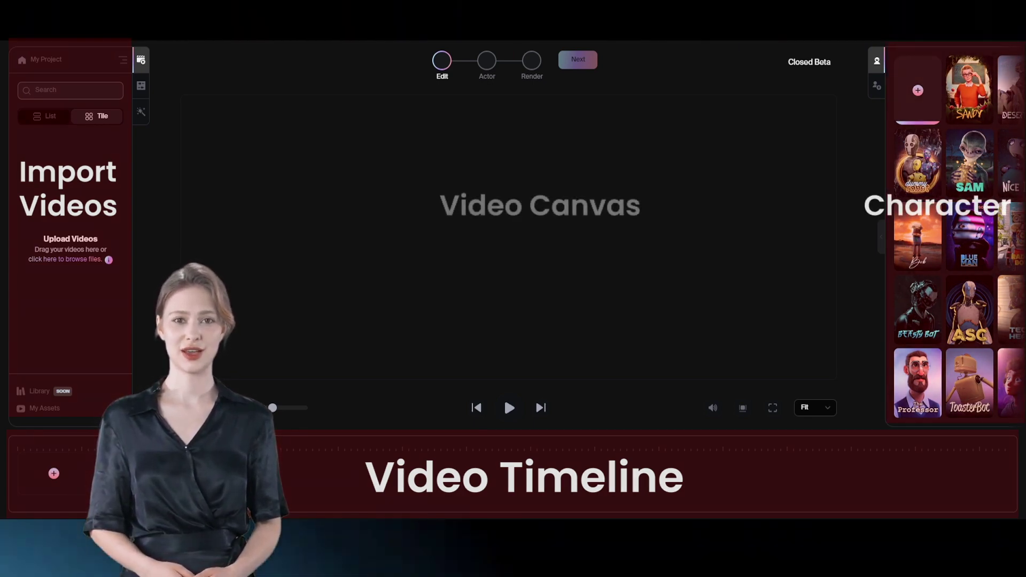
- Upload the underwater swimming video and place it on the timeline
left_click(61, 261)
double_click(187, 166)
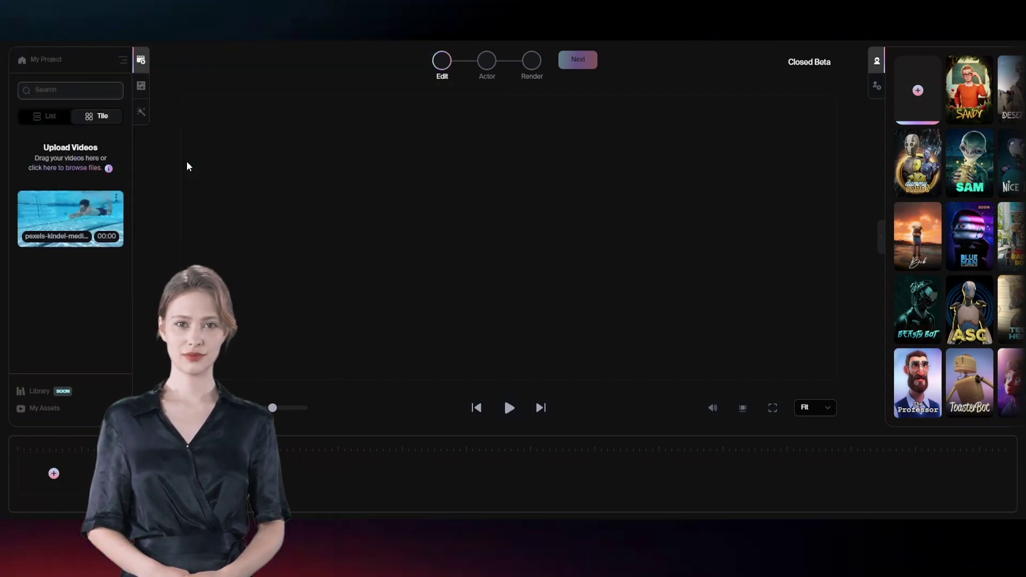
left_click_drag(71, 217, 55, 471)
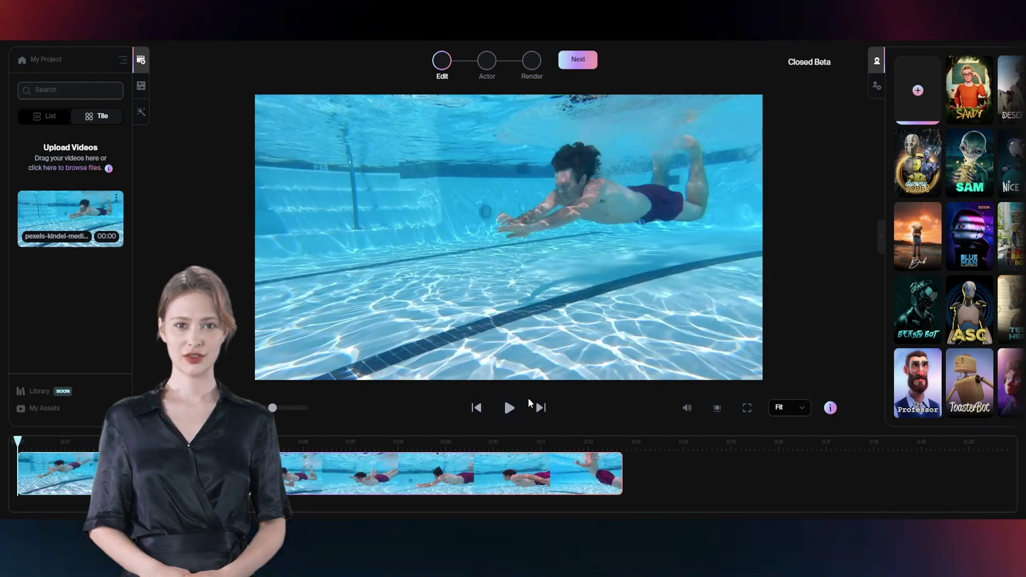
- Play and stop the swimming clip preview, then advance to the actor step
left_click(507, 409)
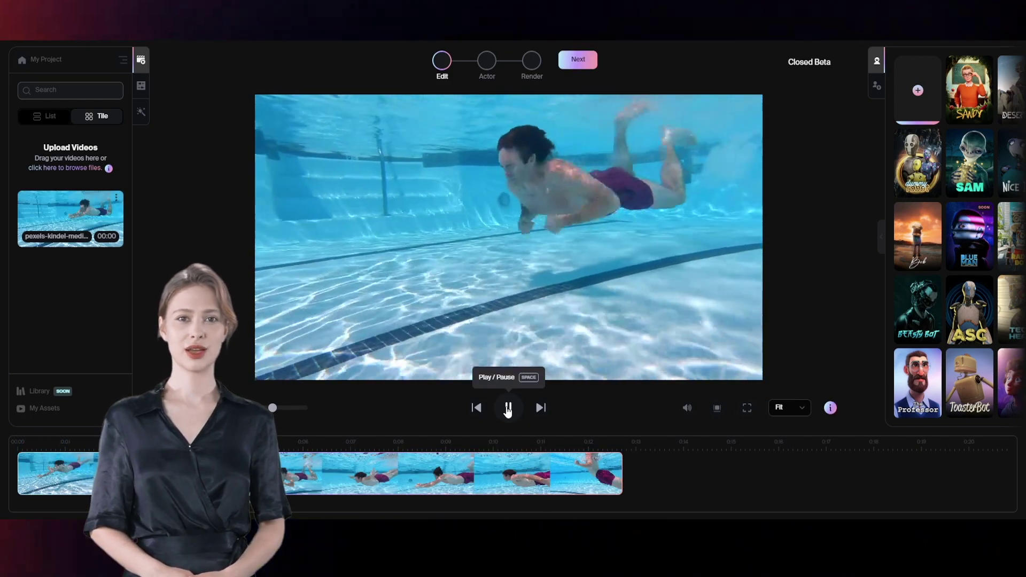
left_click(507, 408)
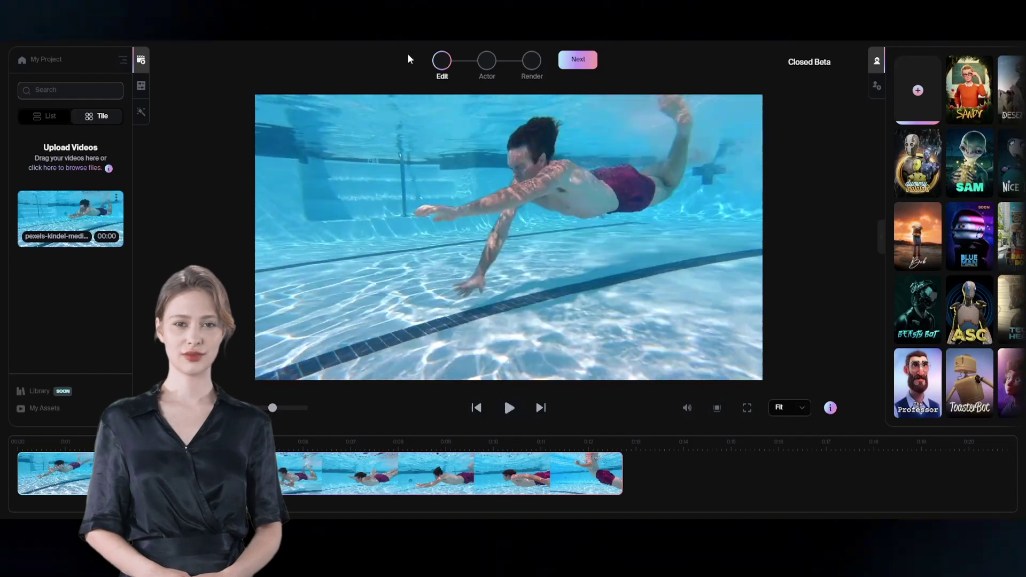
left_click(581, 58)
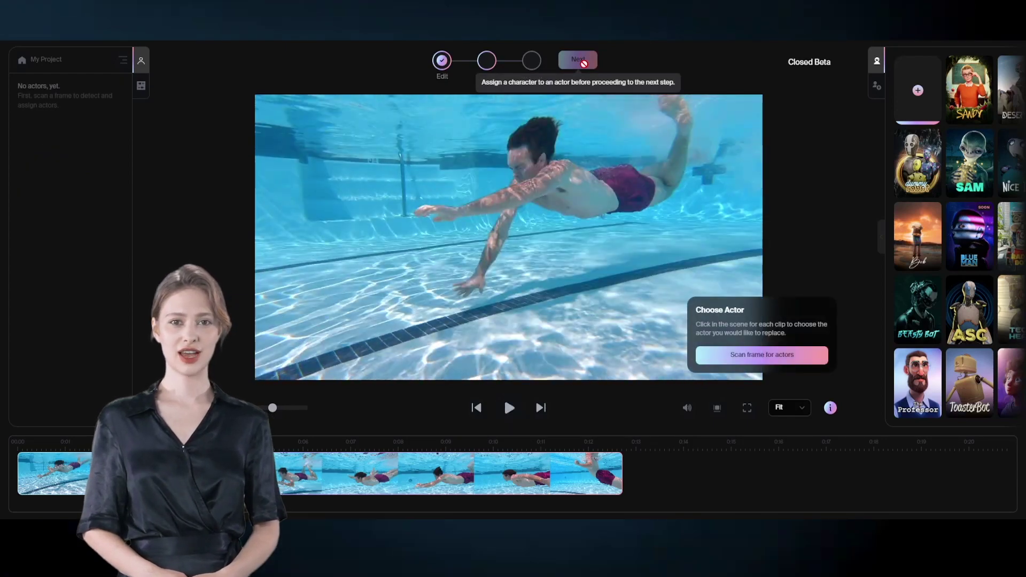
- Scan the frame, pick ToasterBot from the character library, and assign it to the swimmer
left_click(739, 361)
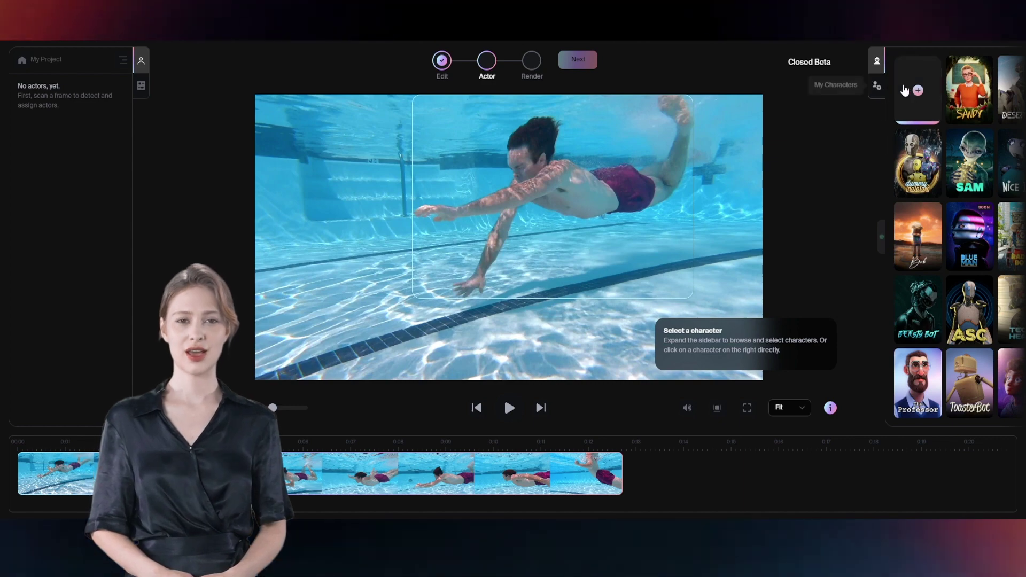
left_click(882, 239)
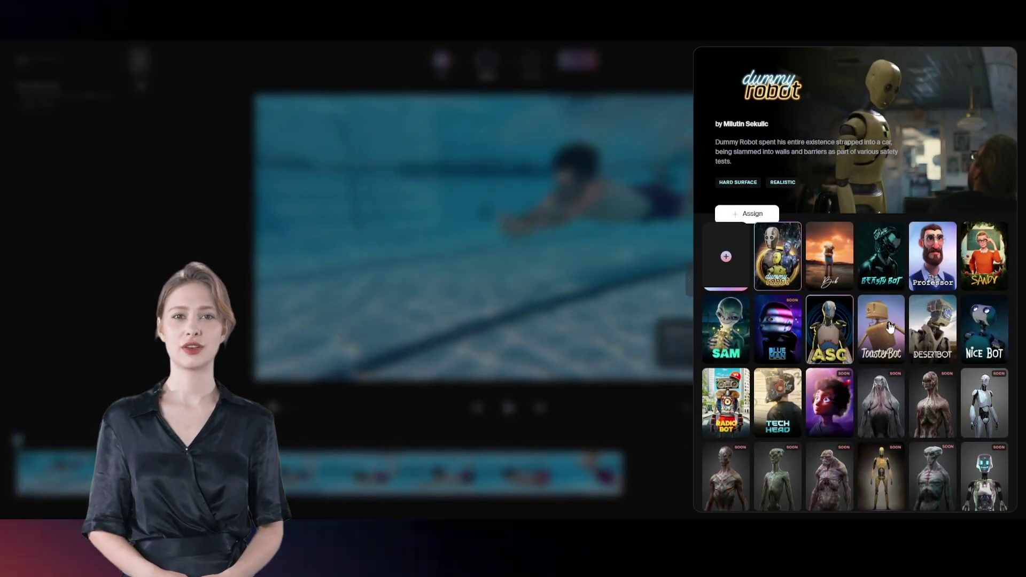
left_click(888, 325)
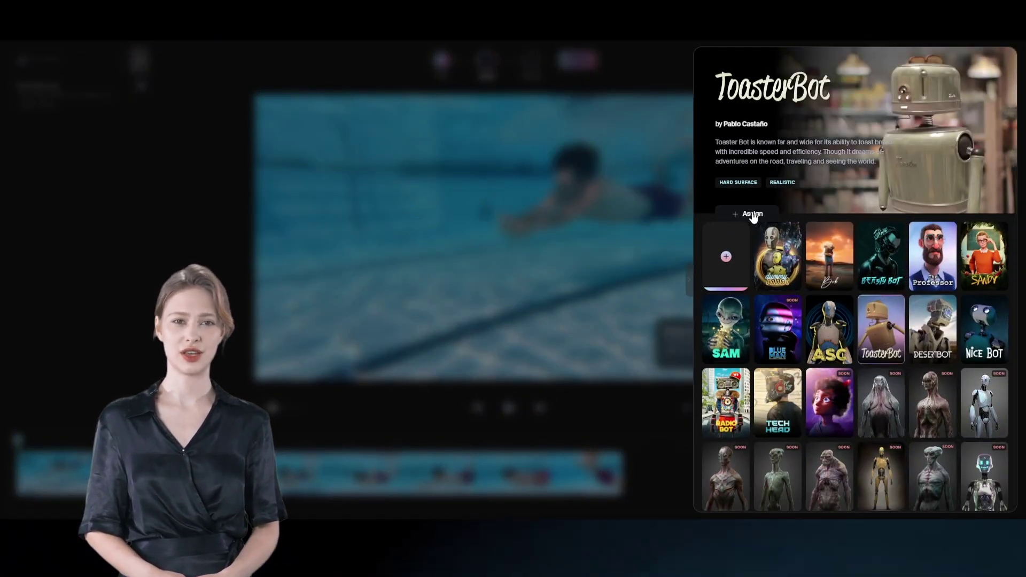
left_click(752, 214)
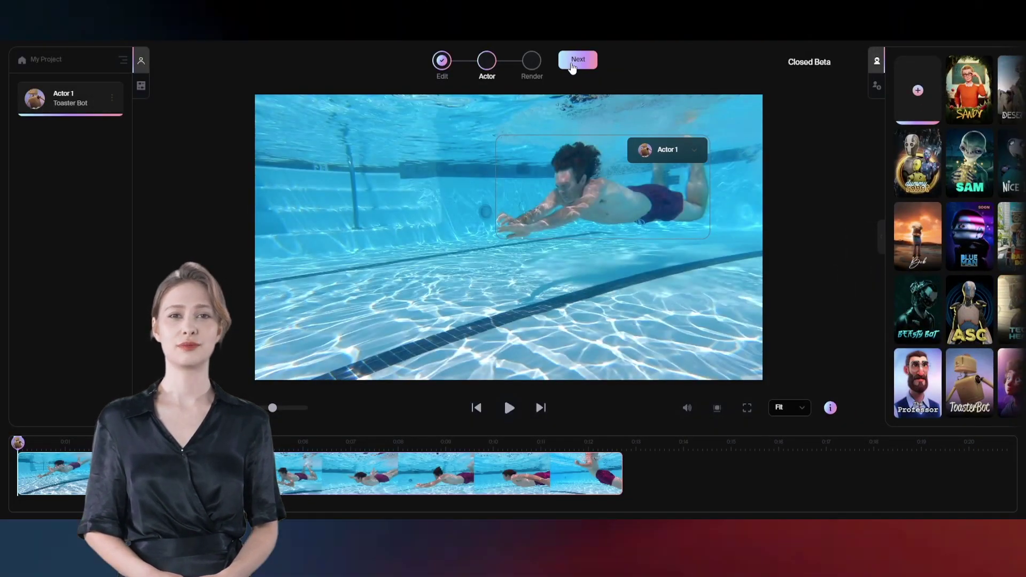
- Start processing the ToasterBot render and upload the 140022_(1080p).mp4 video
left_click(574, 62)
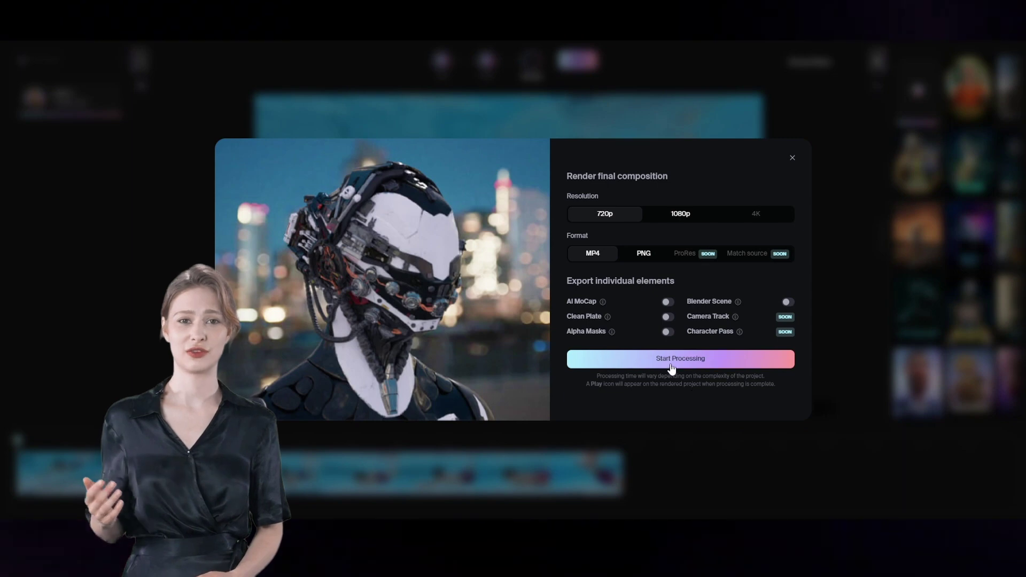
left_click(672, 365)
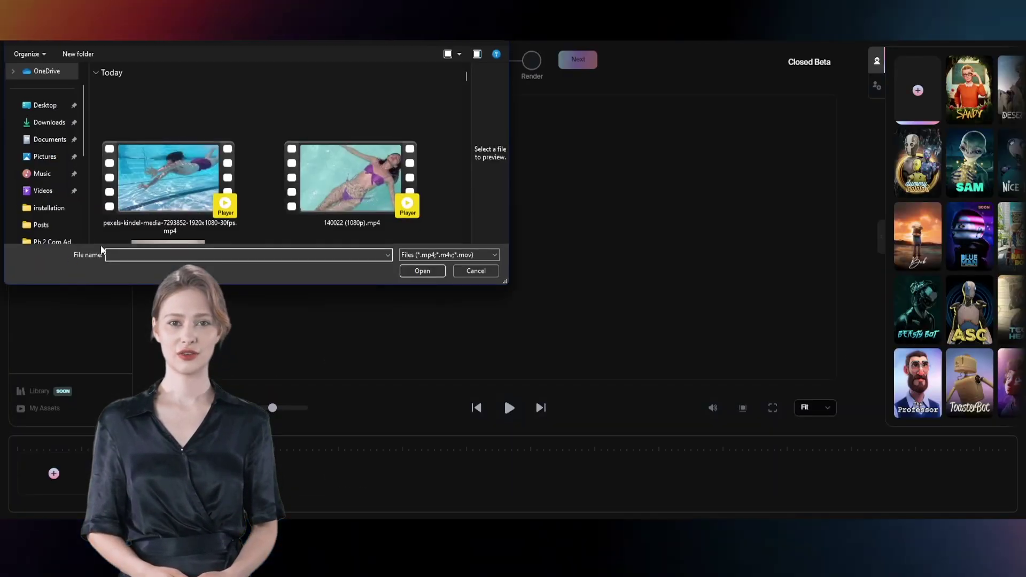
left_click(350, 179)
double_click(351, 178)
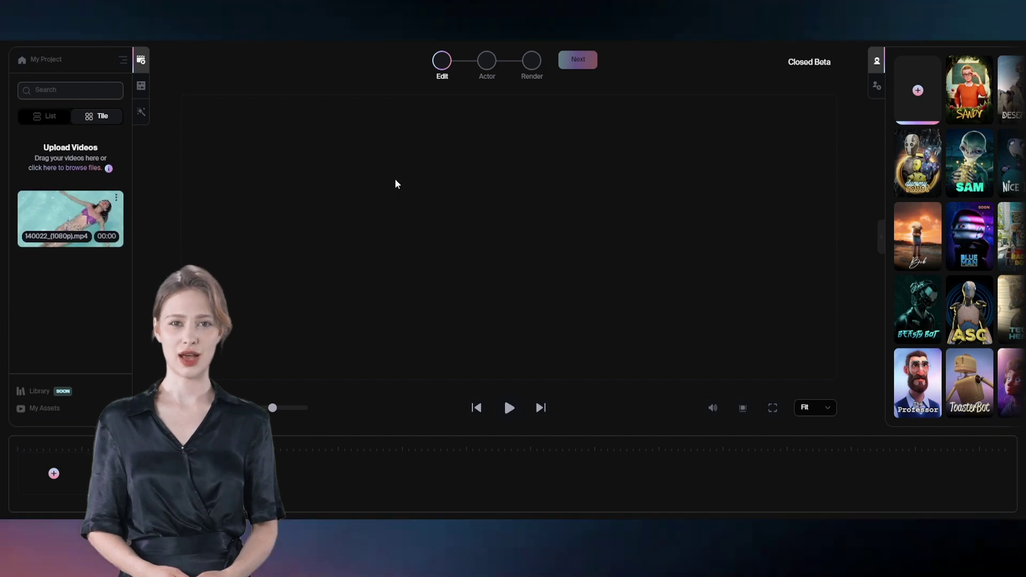
- Put the floating-swimmer clip on the timeline and scan its frame for actors
left_click_drag(70, 227, 69, 472)
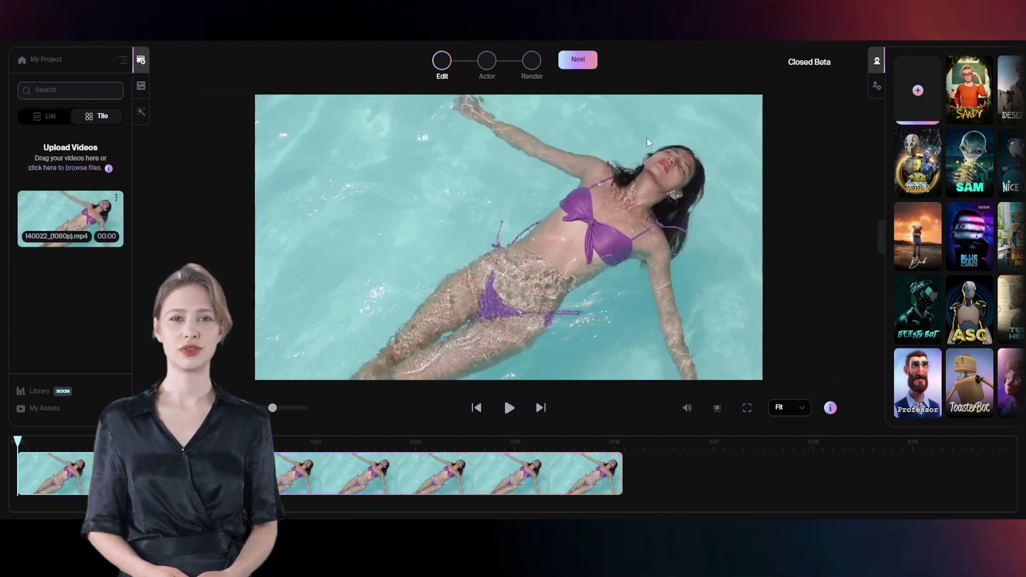
left_click(579, 59)
left_click(760, 355)
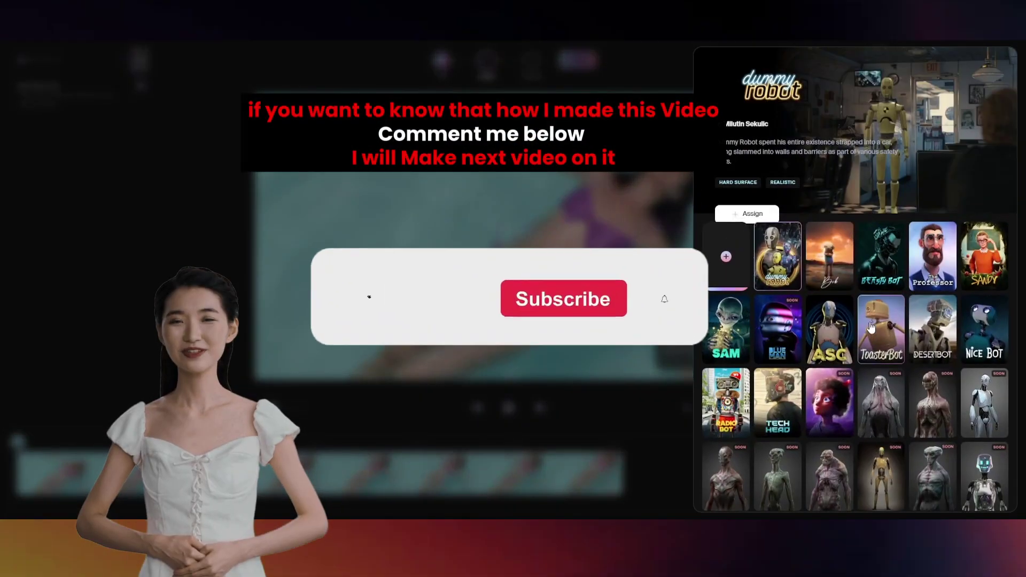
- Preview the ToasterBot character's details for the floating swimmer
left_click(871, 327)
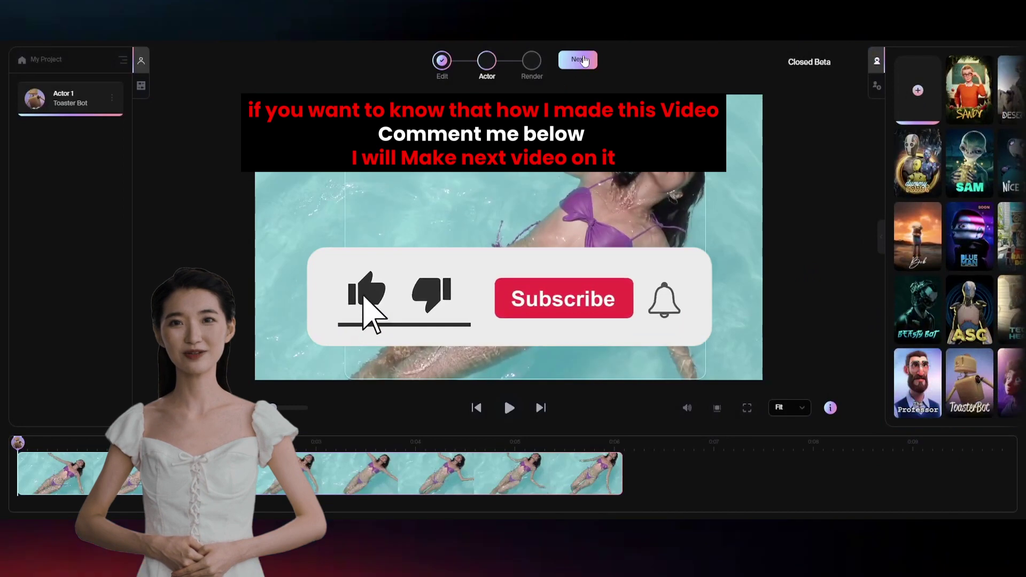